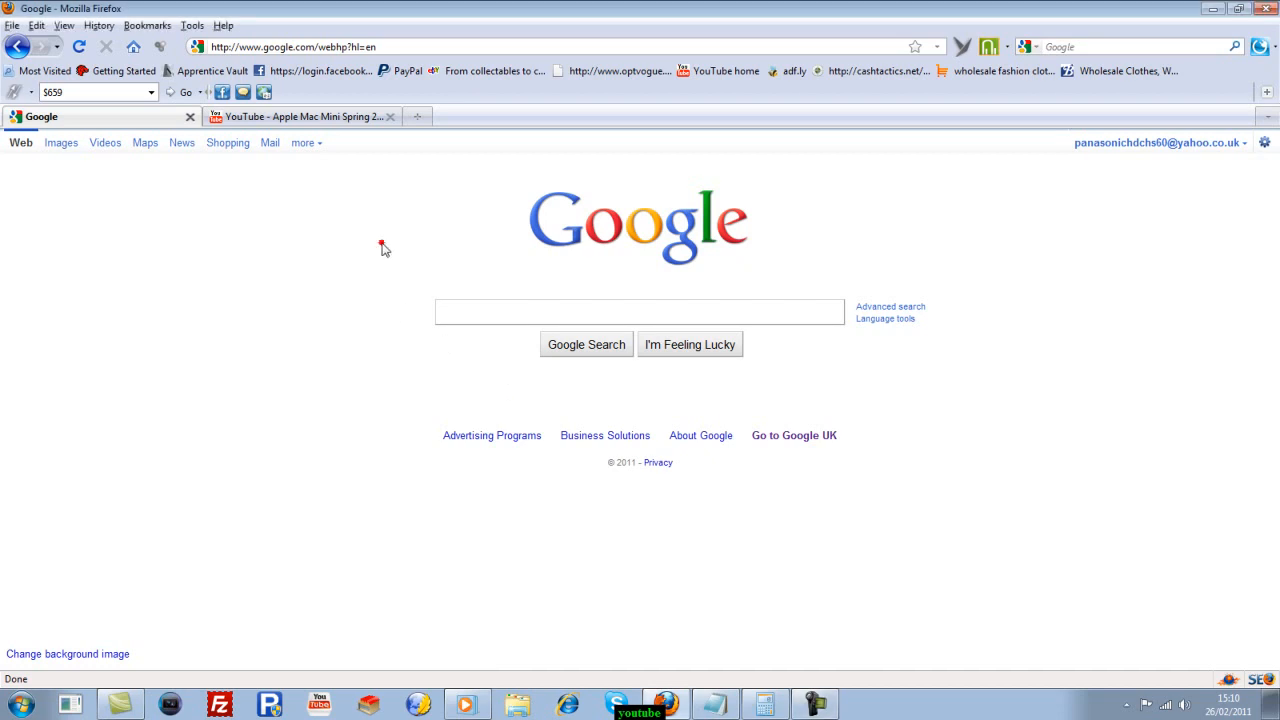
Go to My Videos on YouTube and bring up the Apple Mac Mini Spring 2010 video.
{"action": "left_click", "coordinate": [340, 117]}
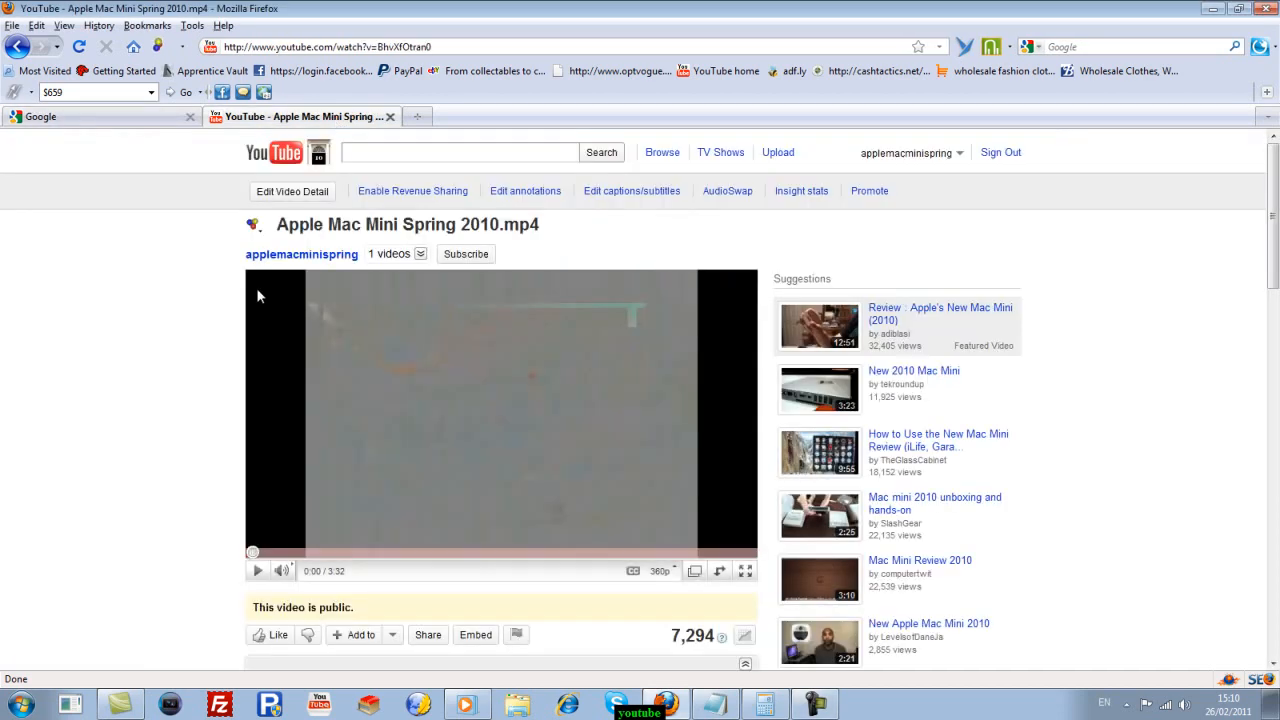
{"action": "left_click", "coordinate": [884, 155]}
{"action": "left_click", "coordinate": [912, 198]}
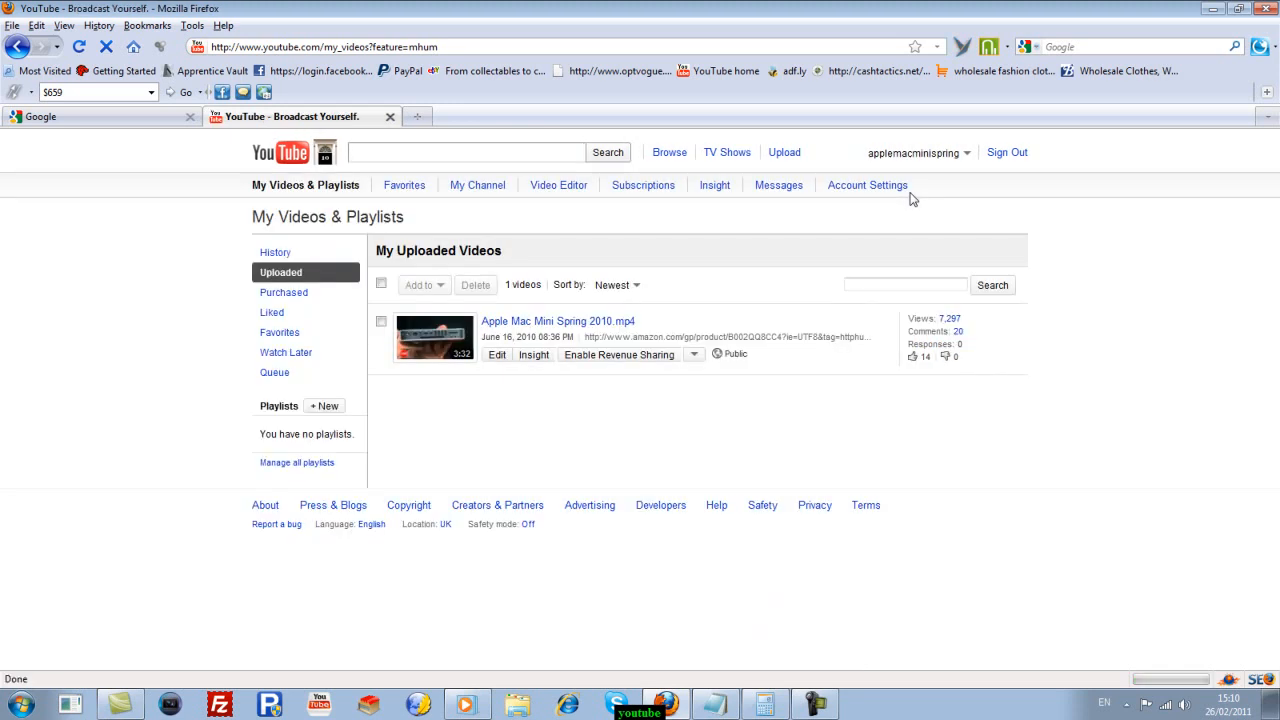
{"action": "left_click", "coordinate": [528, 321]}
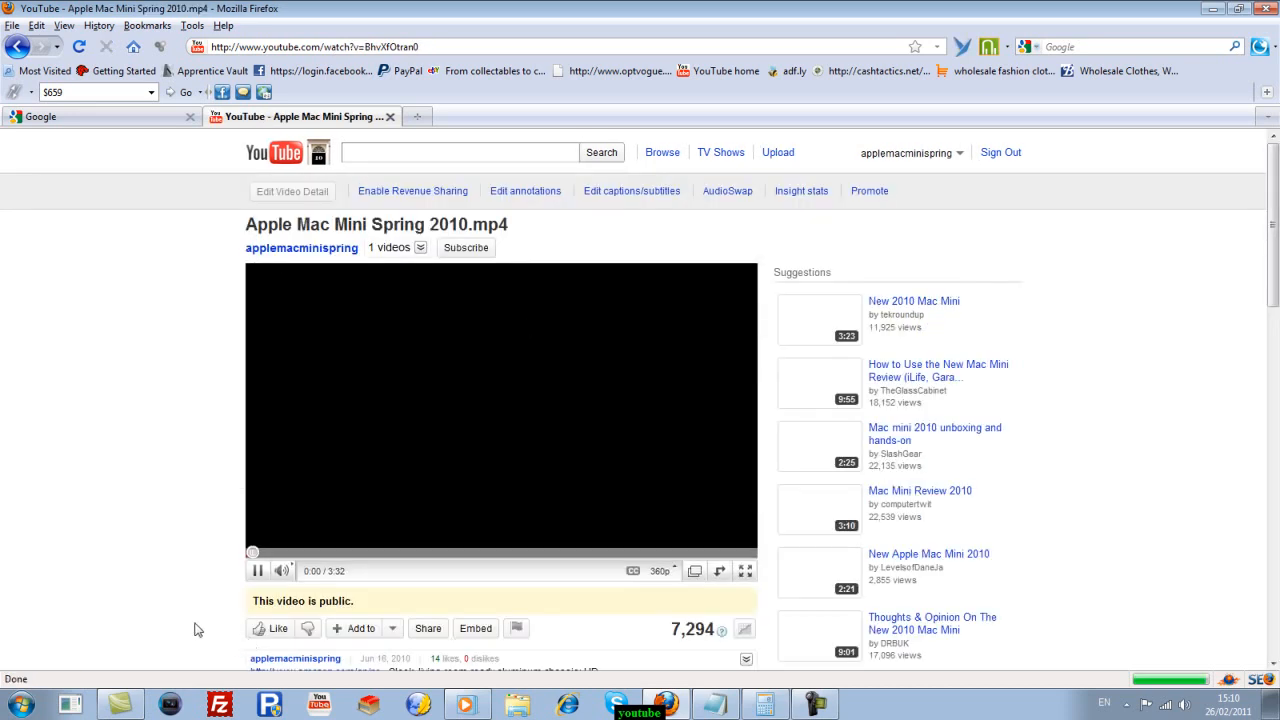
Pause the video, note its 7,294 views and expand the full description.
{"action": "left_click", "coordinate": [257, 570]}
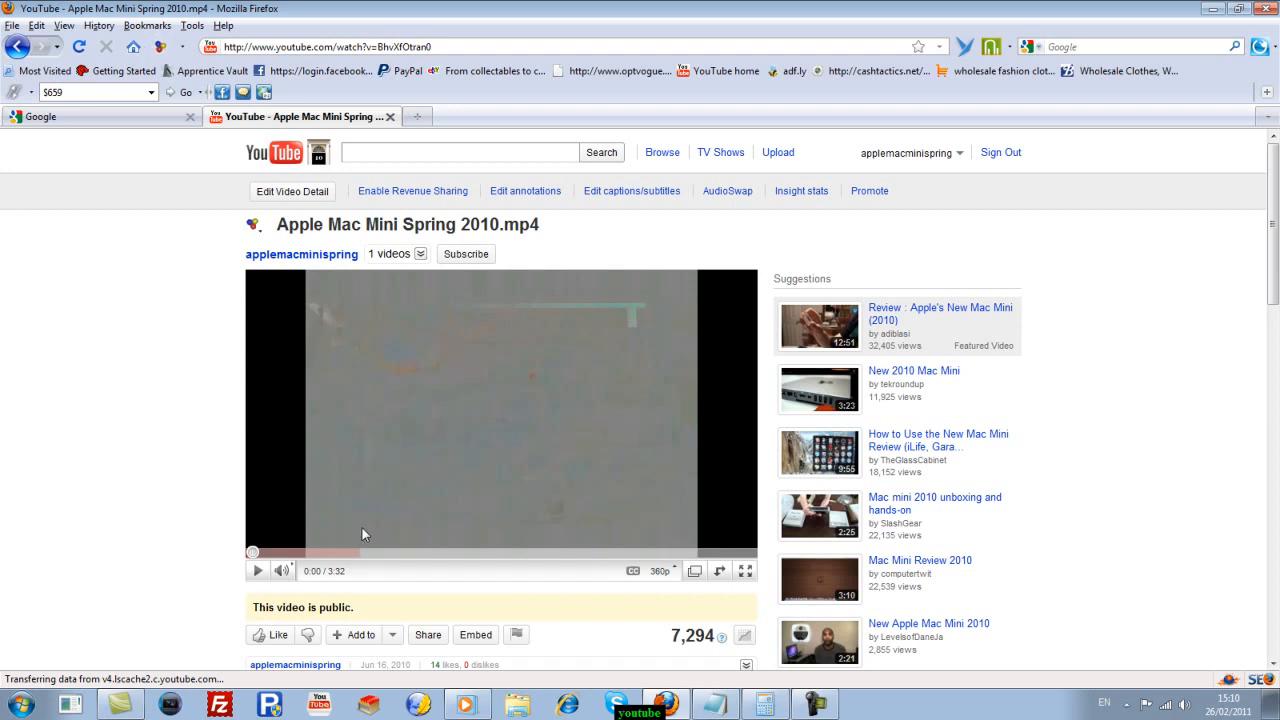
{"action": "left_click_drag", "start_coordinate": [672, 636], "coordinate": [714, 636]}
{"action": "left_click", "coordinate": [180, 560]}
{"action": "scroll", "coordinate": [175, 527], "scroll_direction": "down", "scroll_amount": 3}
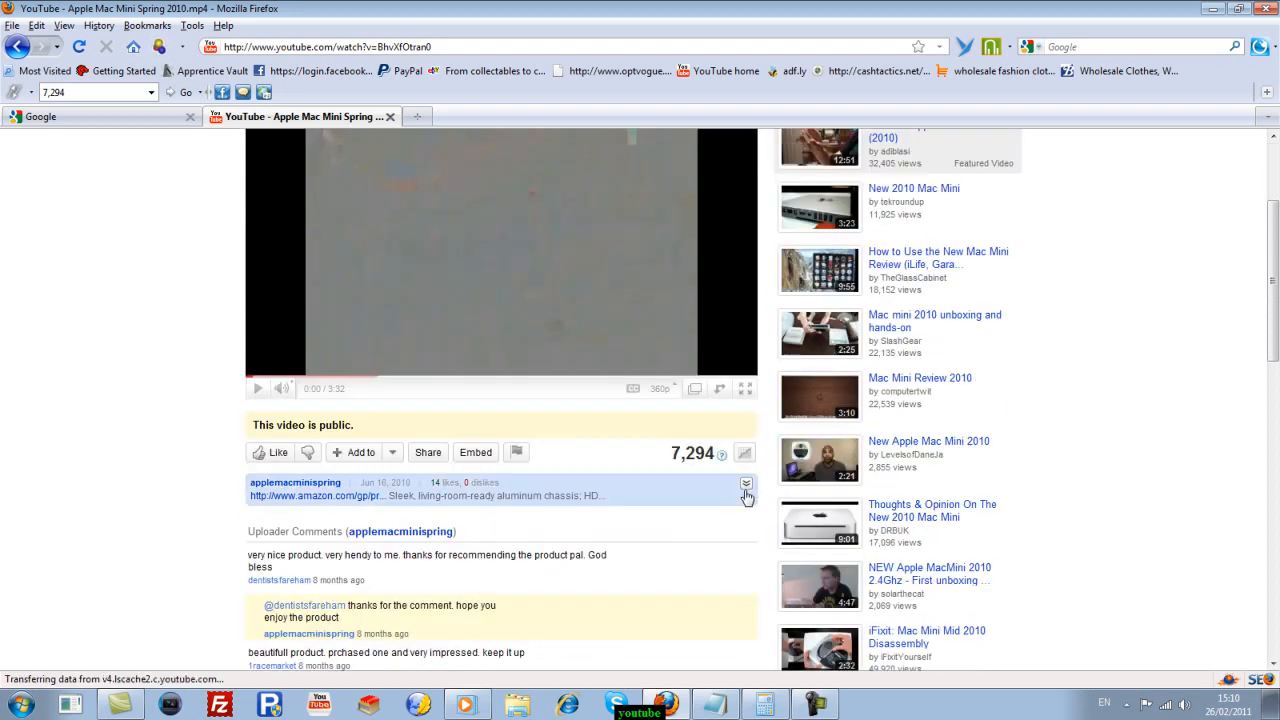
{"action": "left_click", "coordinate": [745, 483]}
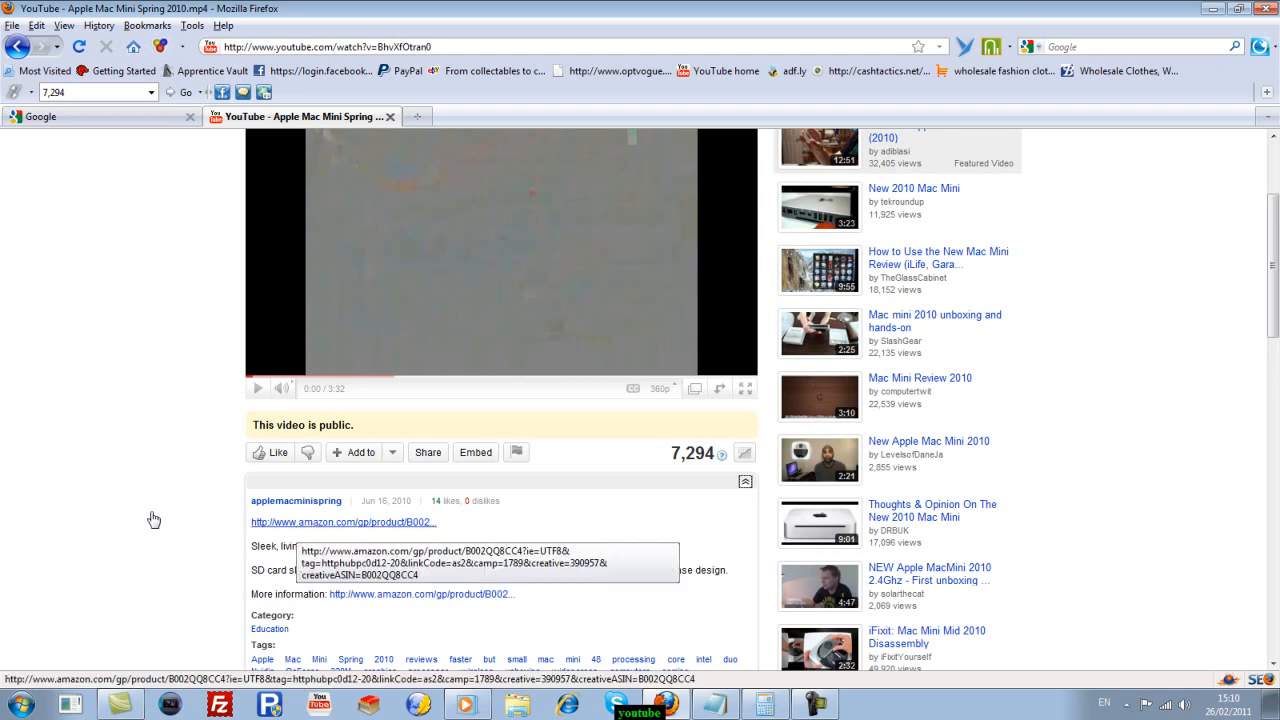
{"action": "scroll", "coordinate": [153, 517], "scroll_direction": "up", "scroll_amount": 5}
{"action": "scroll", "coordinate": [153, 517], "scroll_direction": "down", "scroll_amount": 3}
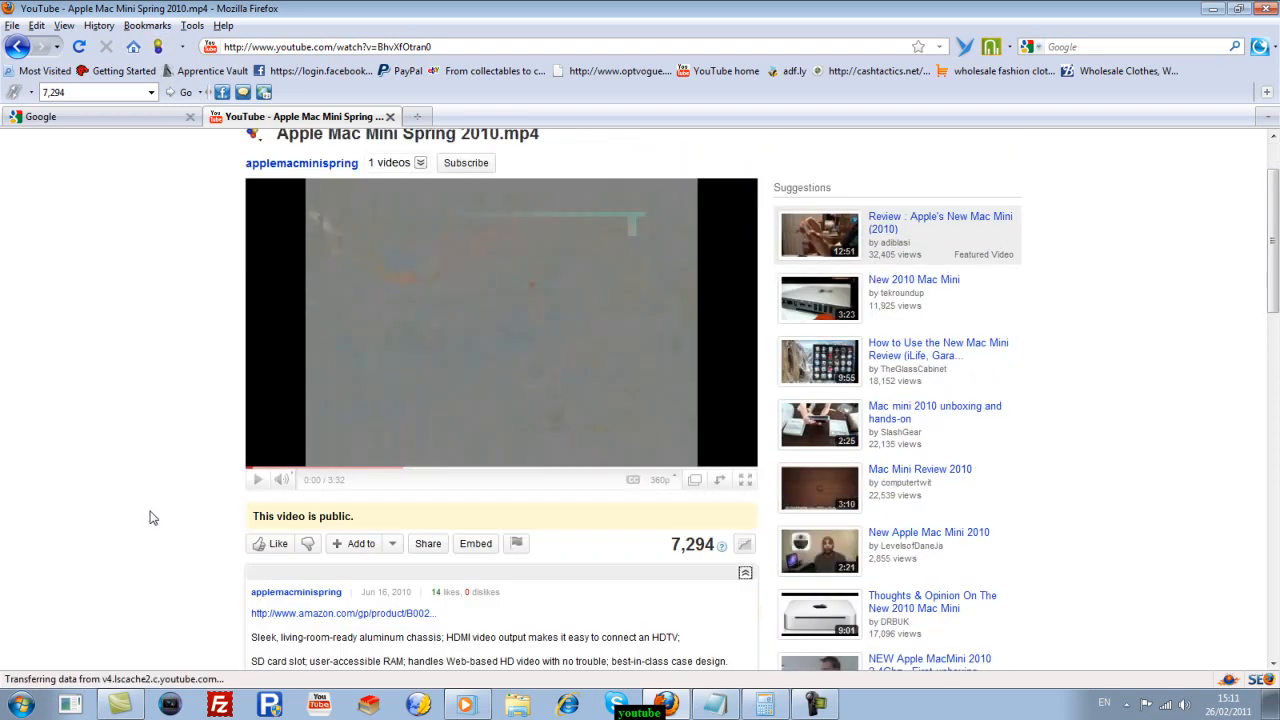
{"action": "scroll", "coordinate": [193, 505], "scroll_direction": "up", "scroll_amount": 3}
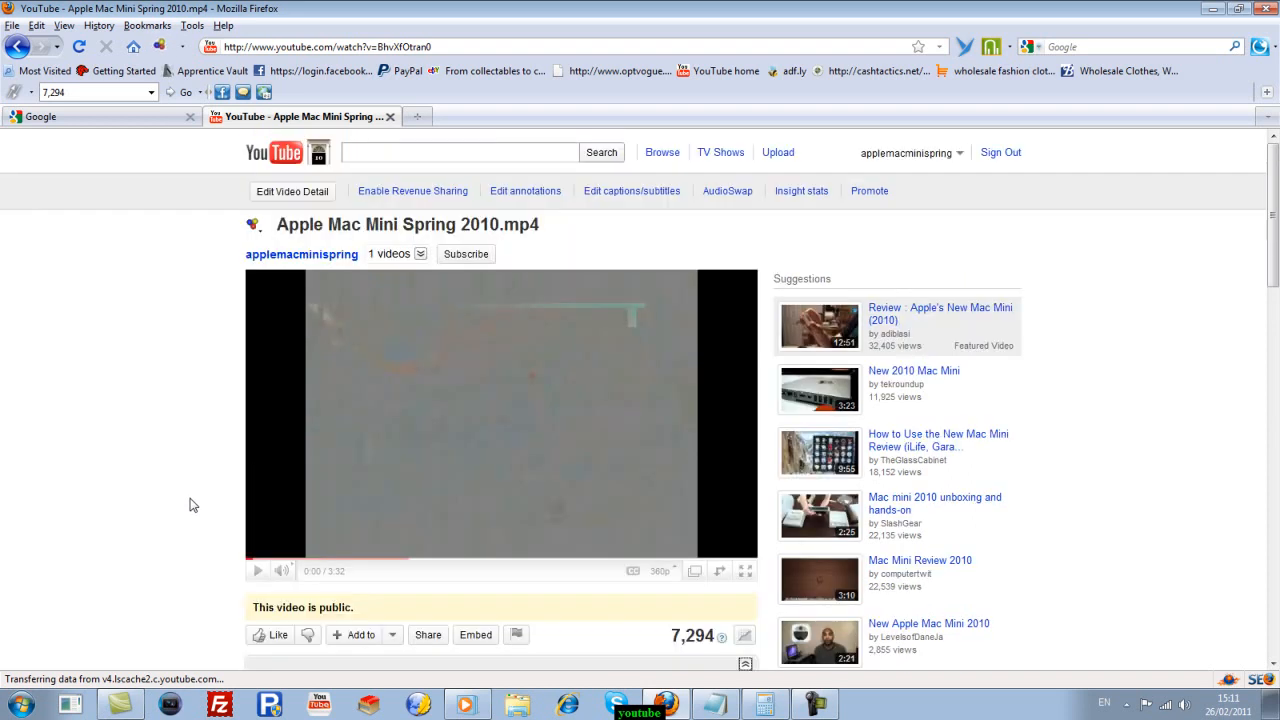
{"action": "scroll", "coordinate": [193, 505], "scroll_direction": "down", "scroll_amount": 3}
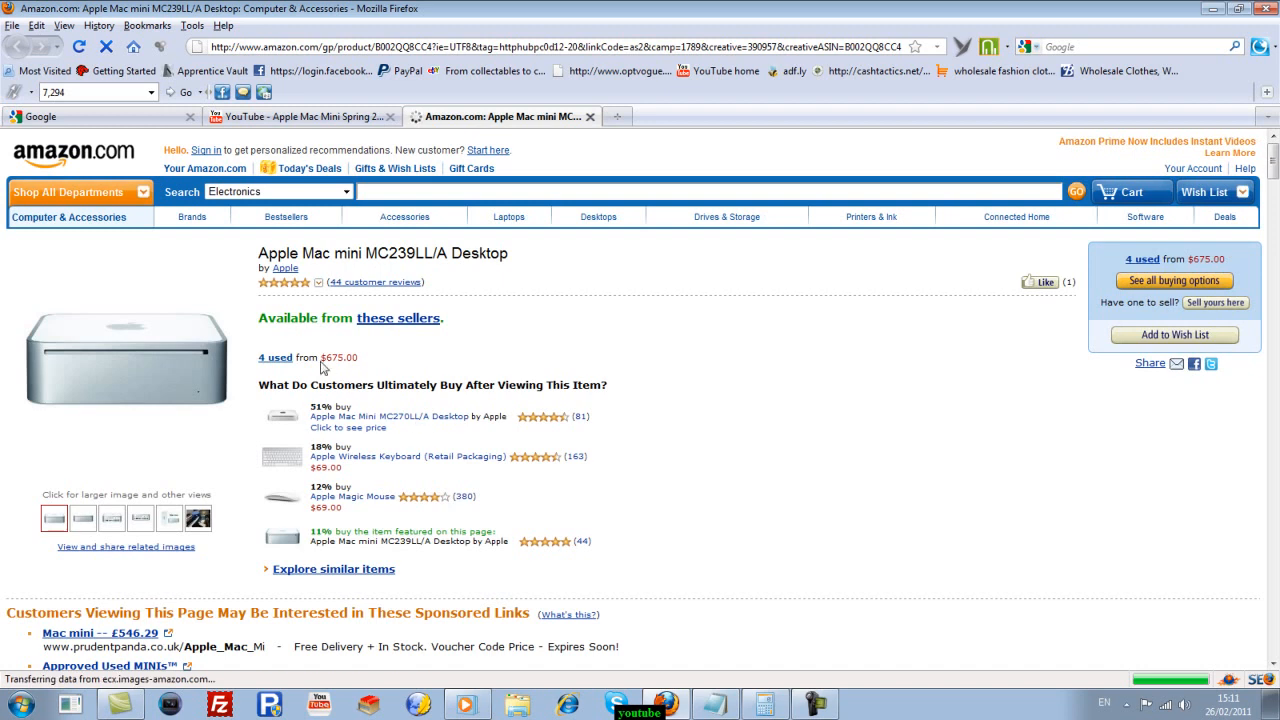
Highlight the Mac mini MC239LL/A's $675.00 used price on the Amazon page.
{"action": "double_click", "coordinate": [349, 357]}
{"action": "left_click", "coordinate": [398, 378]}
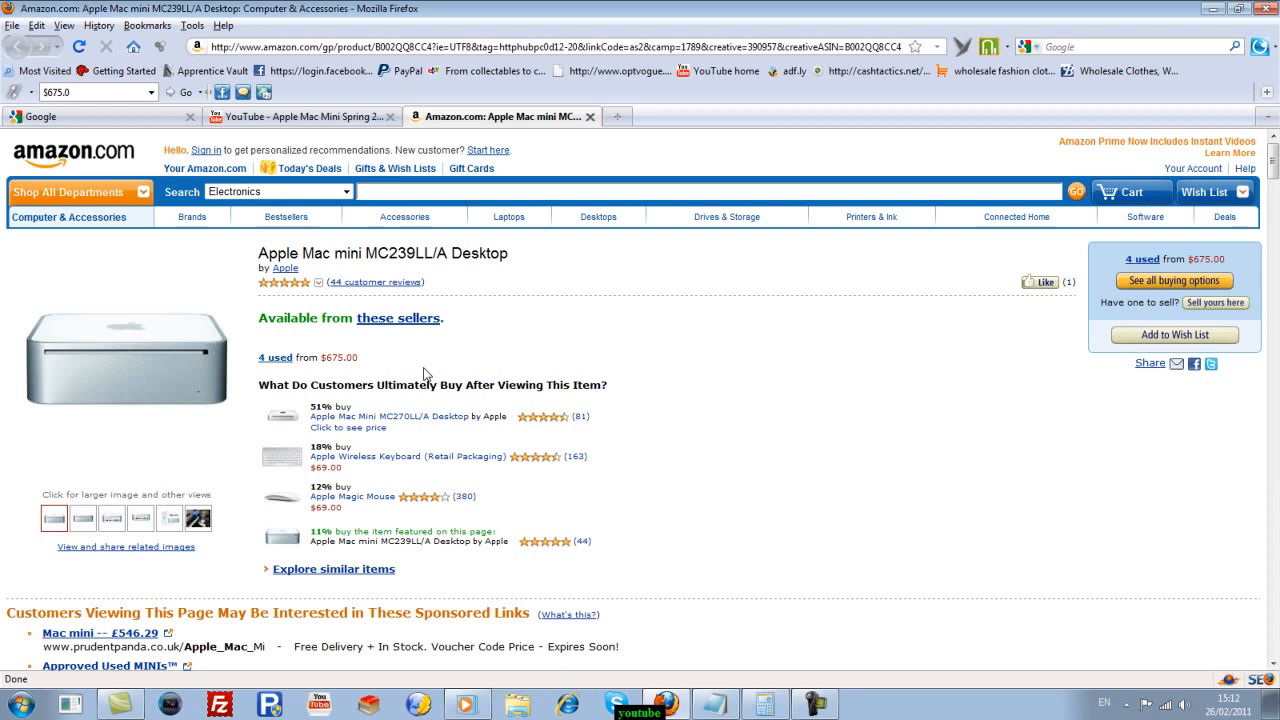
In Calculator, work out 50 × 50 to get 2500.
{"action": "left_click", "coordinate": [765, 704]}
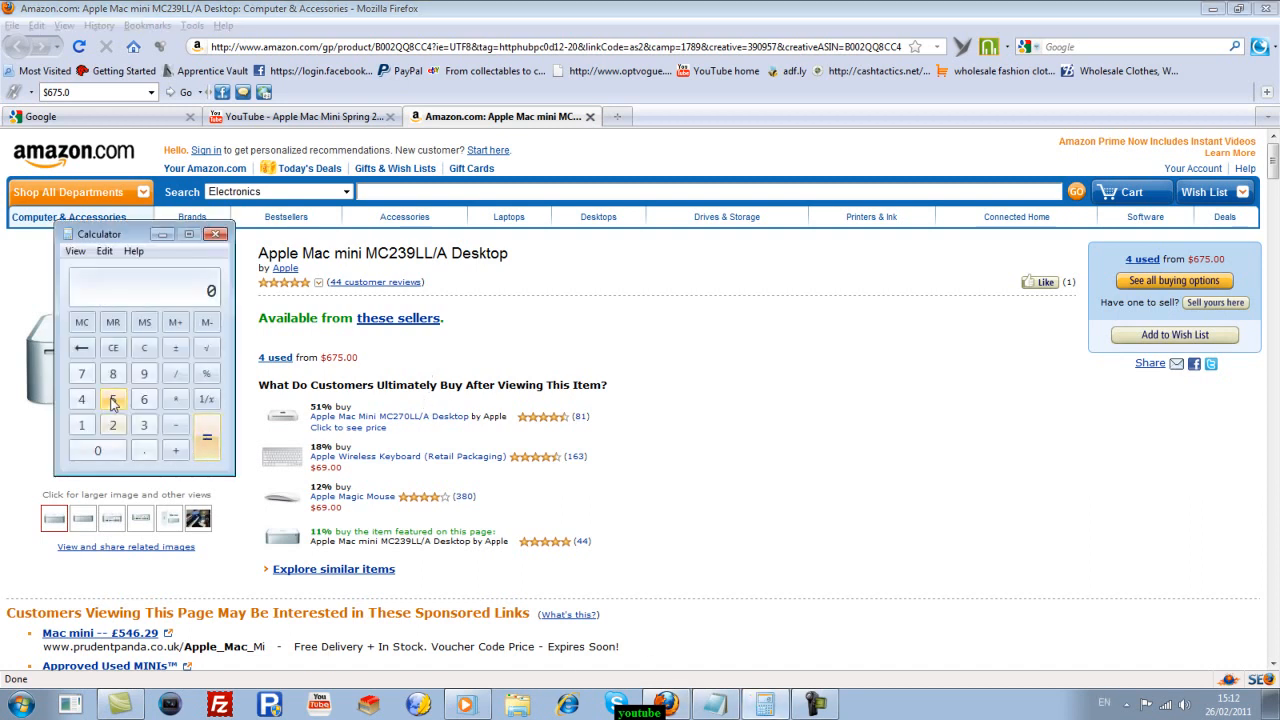
{"action": "left_click", "coordinate": [112, 399]}
{"action": "left_click", "coordinate": [97, 451]}
{"action": "left_click", "coordinate": [175, 399]}
{"action": "left_click", "coordinate": [112, 399]}
{"action": "left_click", "coordinate": [97, 451]}
{"action": "left_click", "coordinate": [209, 440]}
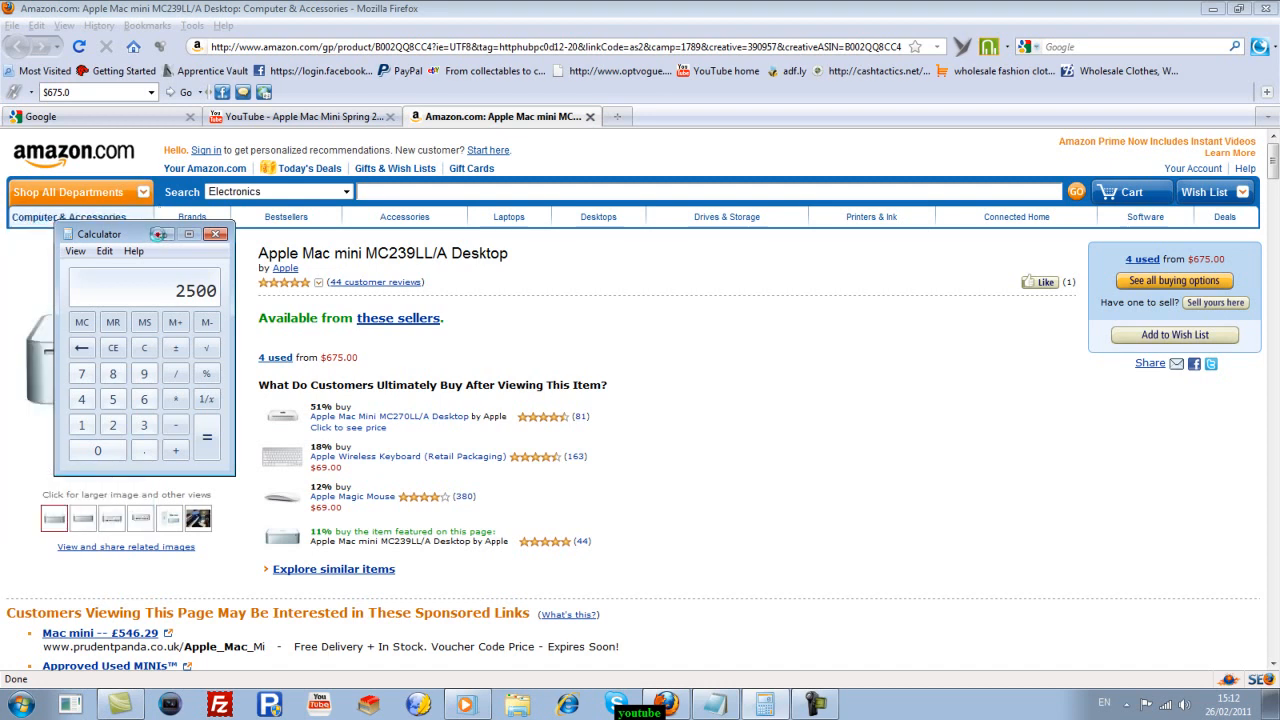
Back on YouTube, sign out and sign in as the other channel with the saved username.
{"action": "left_click", "coordinate": [161, 234]}
{"action": "left_click", "coordinate": [295, 116]}
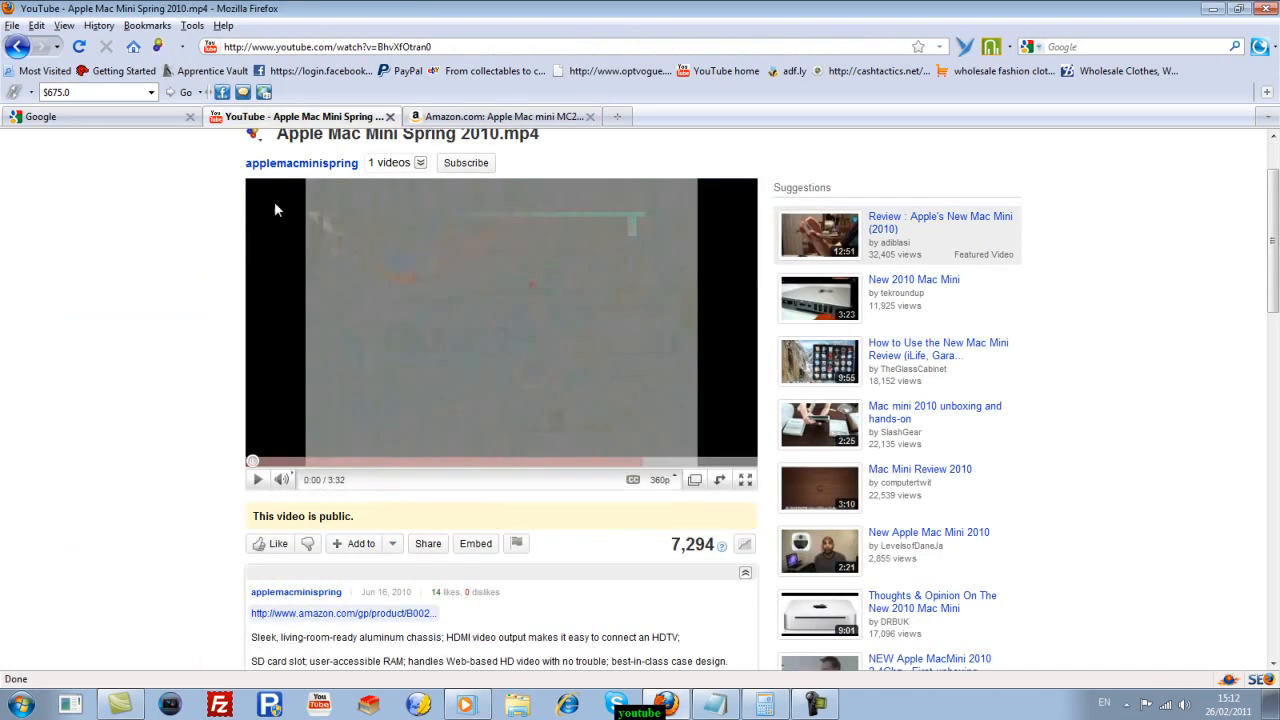
{"action": "scroll", "coordinate": [190, 266], "scroll_direction": "up", "scroll_amount": 3}
{"action": "left_click", "coordinate": [1000, 152]}
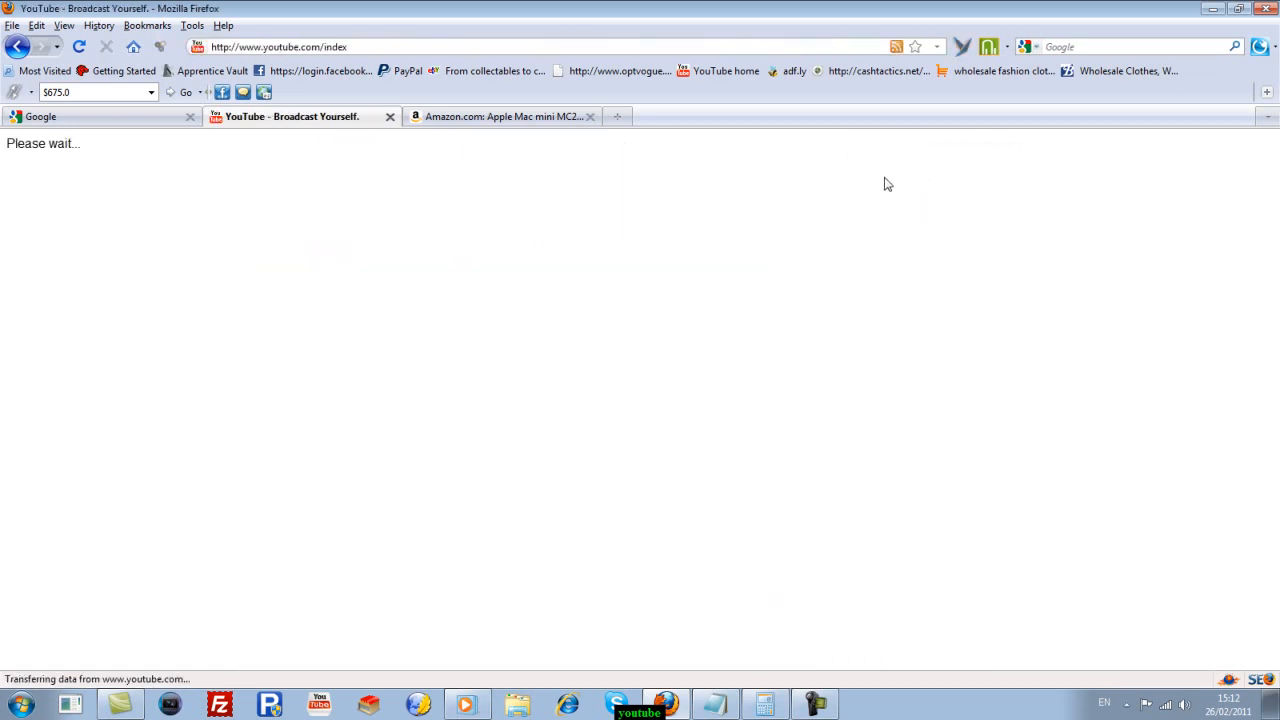
{"action": "left_click", "coordinate": [1005, 153]}
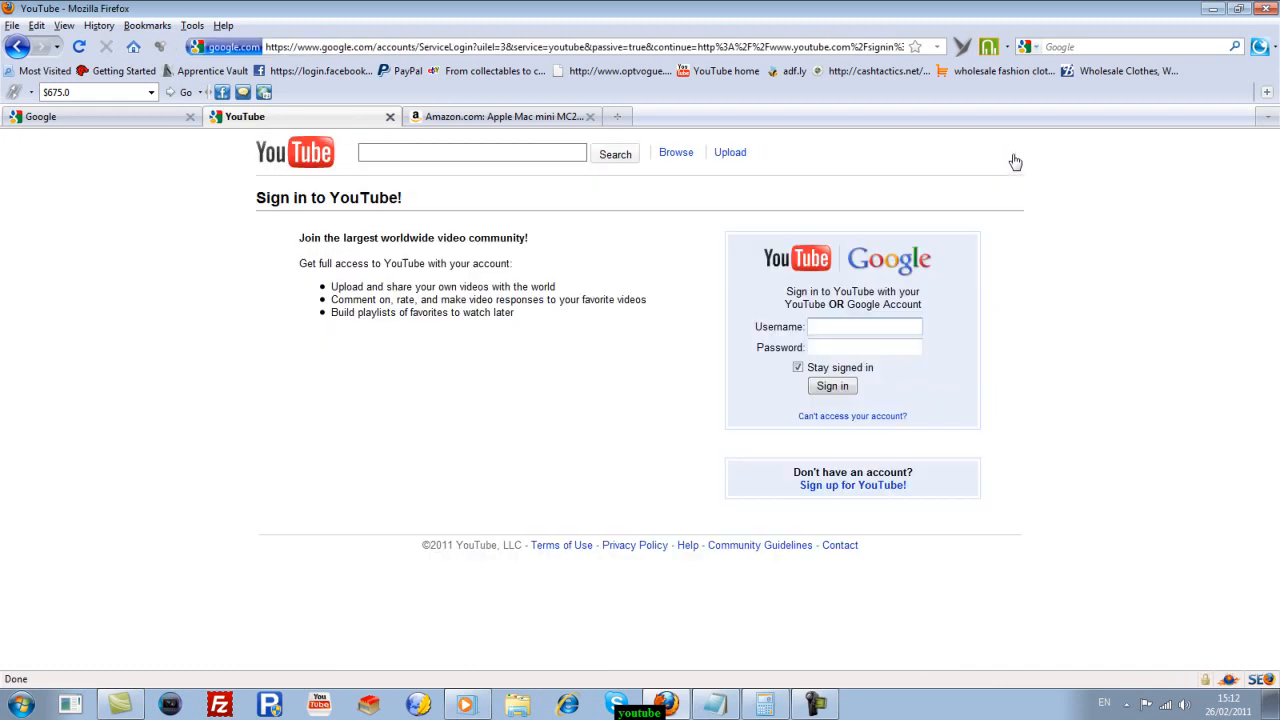
{"action": "type", "text": "p"}
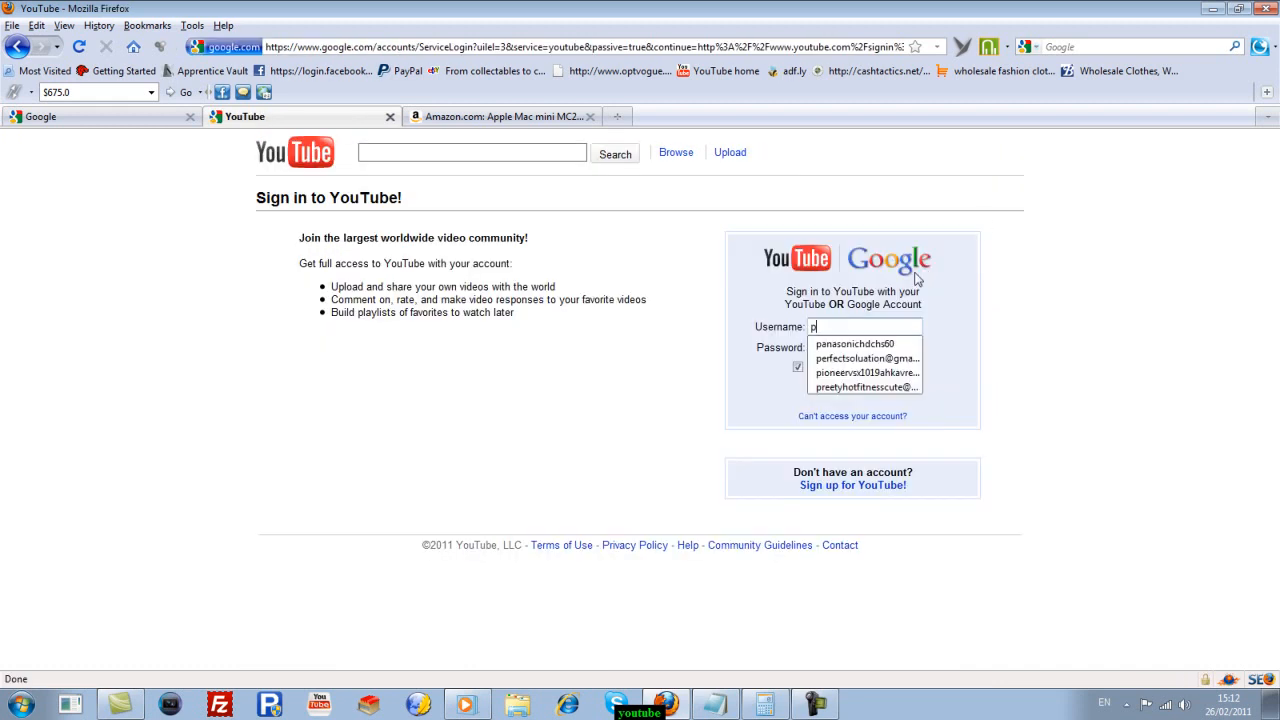
{"action": "left_click", "coordinate": [854, 343]}
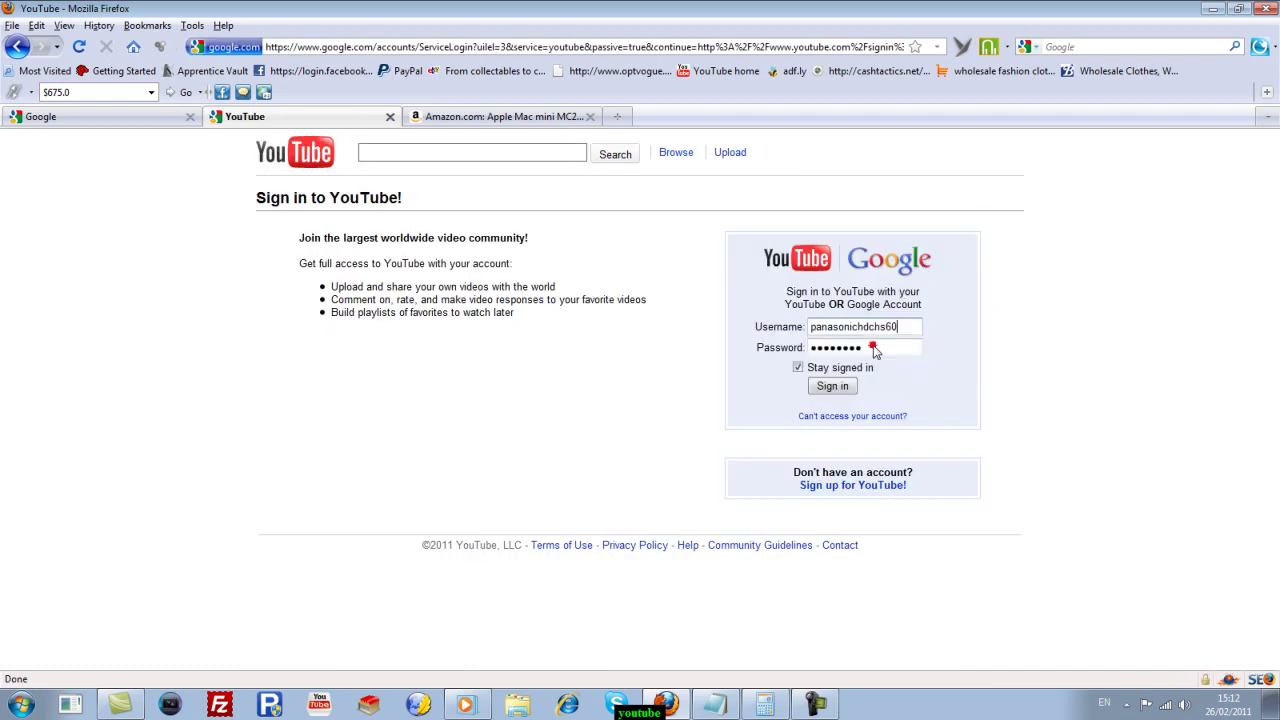
{"action": "left_click", "coordinate": [833, 386]}
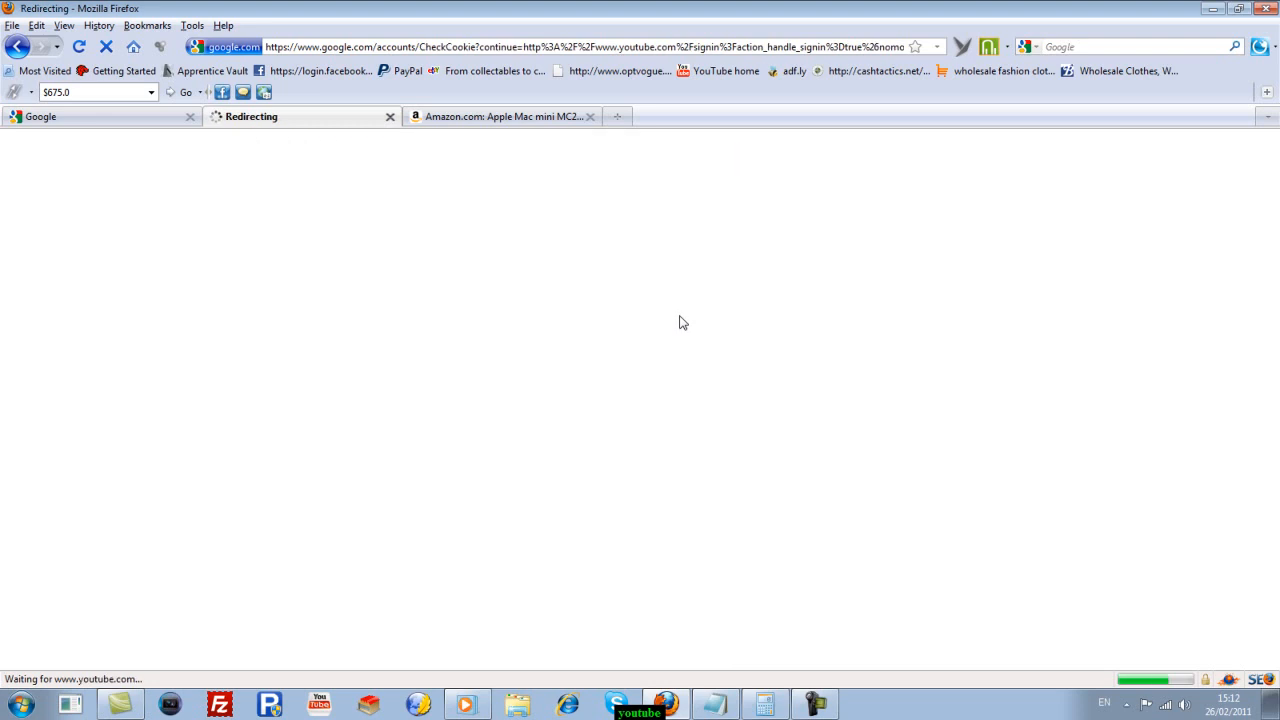
Close the Amazon tab, go to My Videos and bring up the Panasonic HDC-HS60 video, paused.
{"action": "left_click", "coordinate": [590, 116]}
{"action": "left_click", "coordinate": [958, 152]}
{"action": "left_click", "coordinate": [906, 192]}
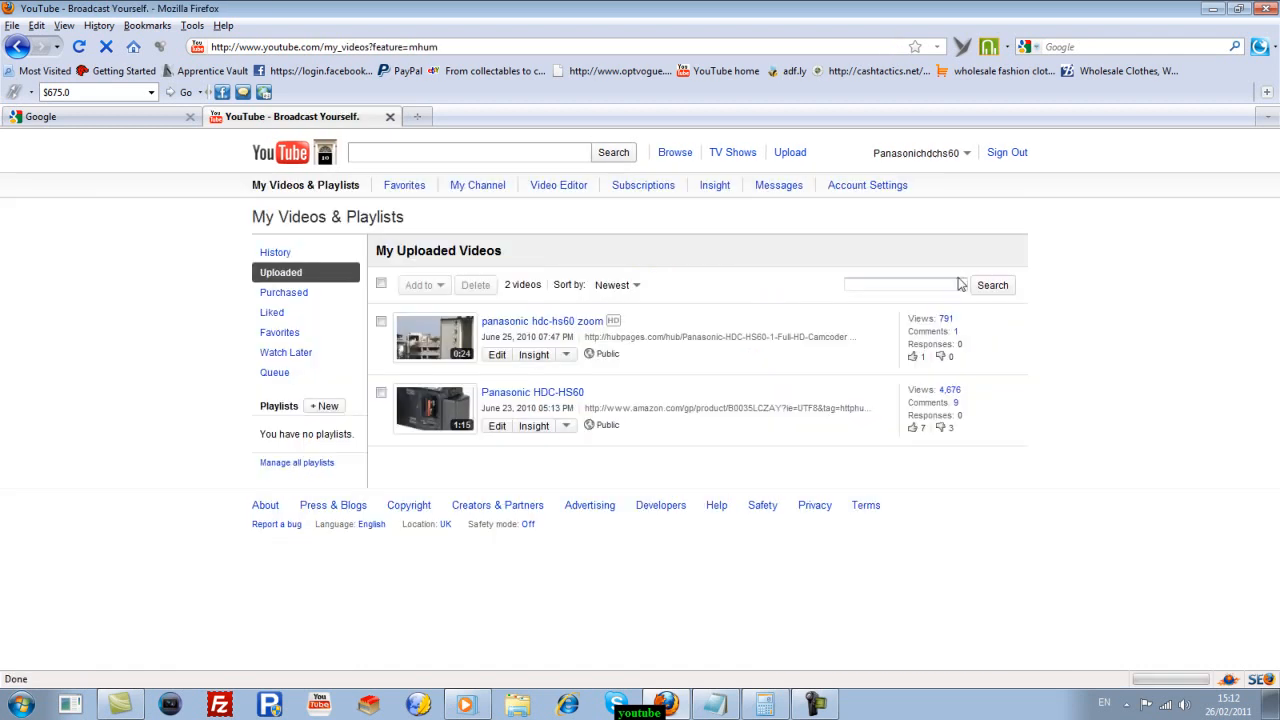
{"action": "left_click", "coordinate": [540, 392]}
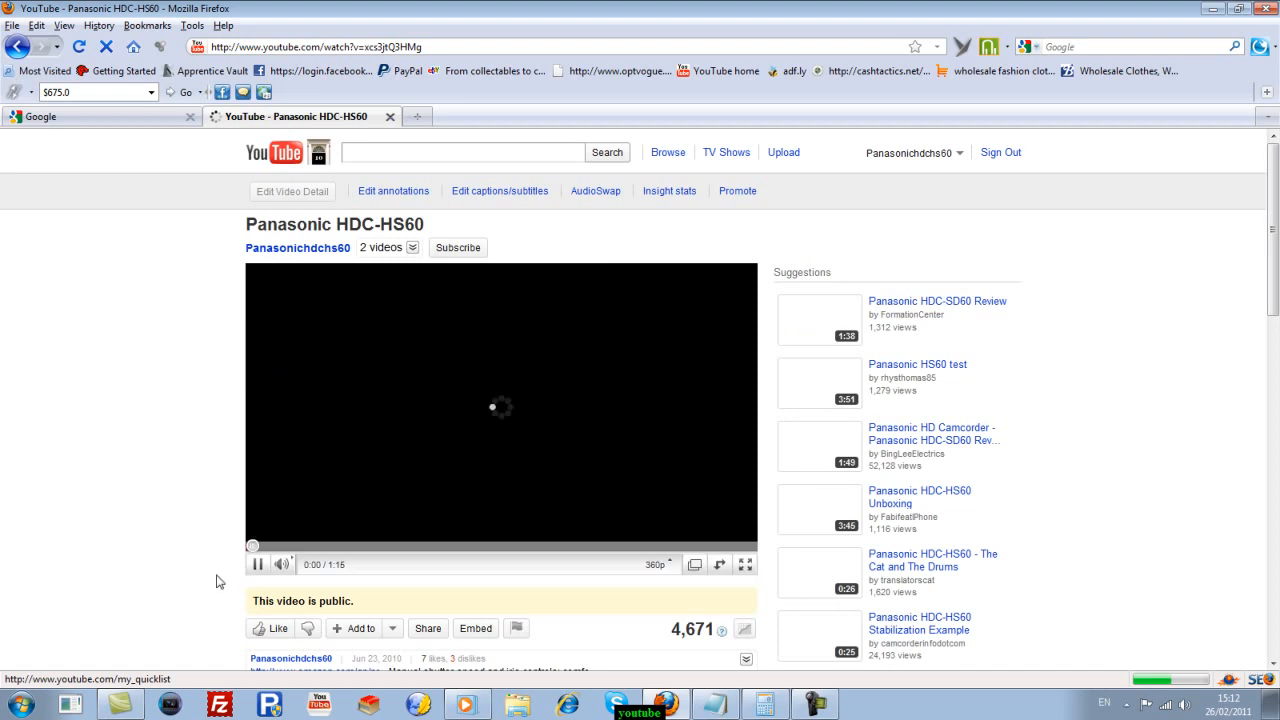
{"action": "left_click", "coordinate": [255, 565]}
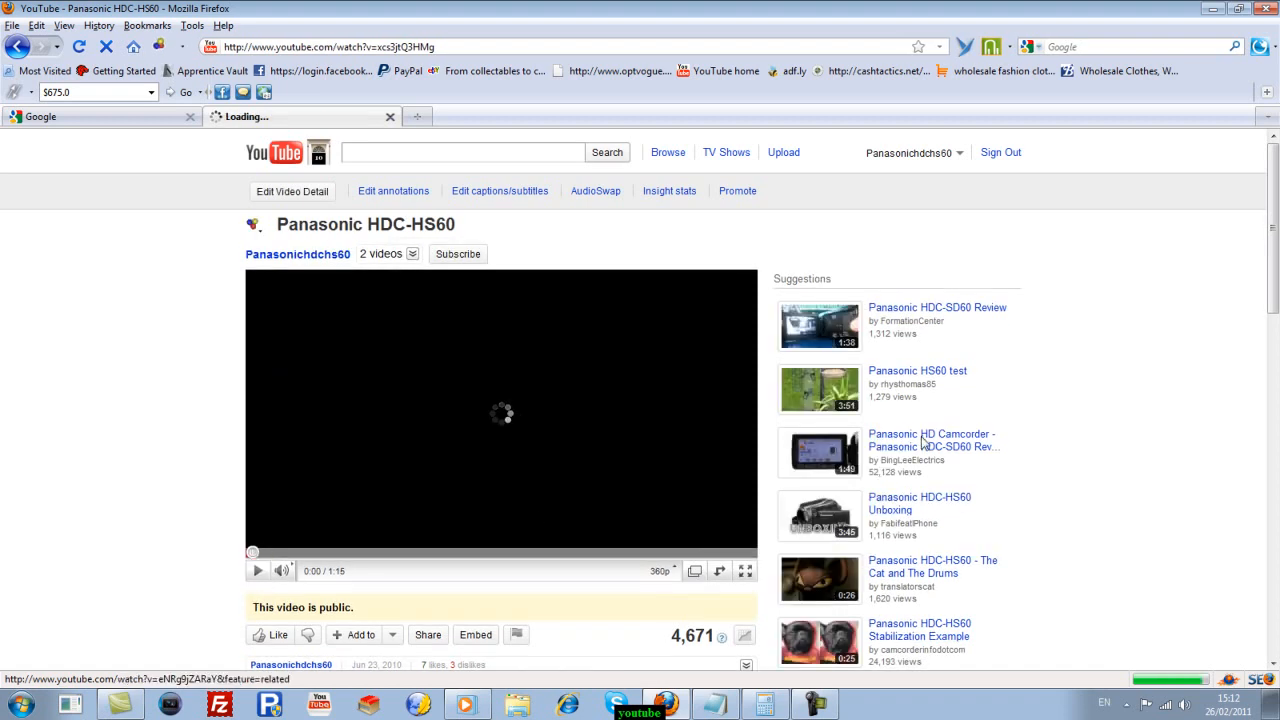
{"action": "scroll", "coordinate": [900, 400], "scroll_direction": "down", "scroll_amount": 3}
{"action": "scroll", "coordinate": [700, 420], "scroll_direction": "down", "scroll_amount": 2}
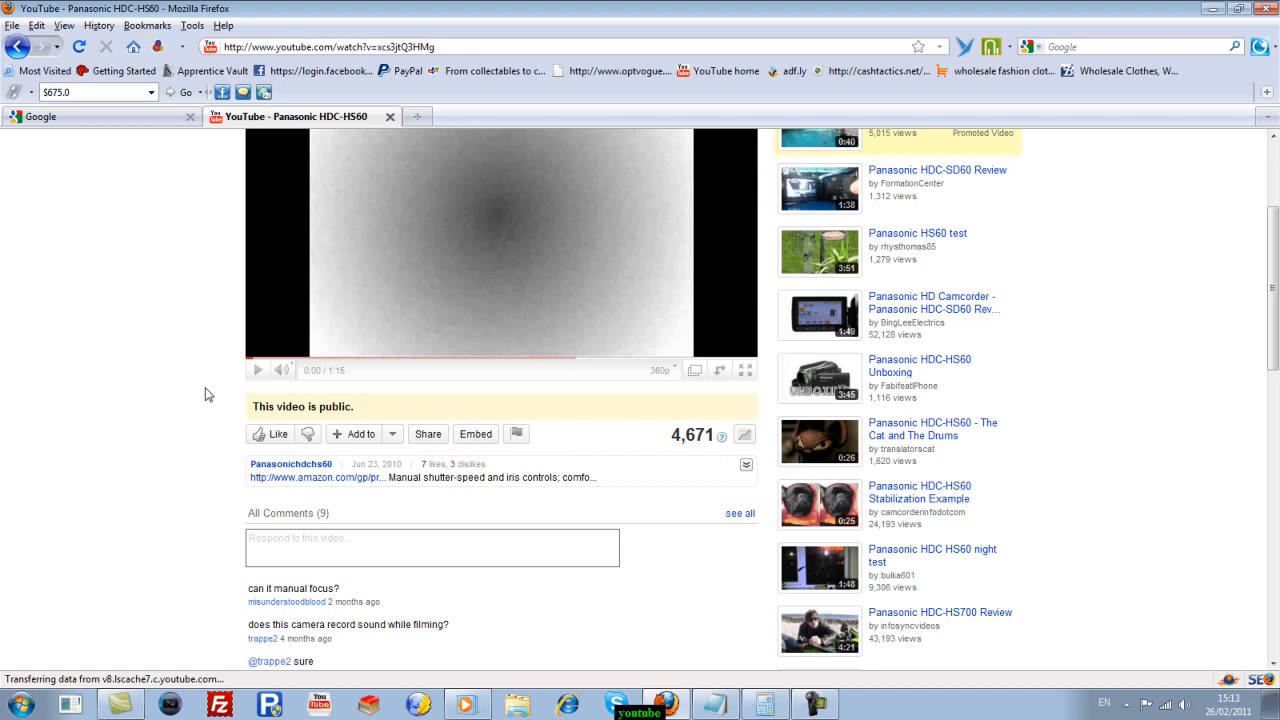
Follow the description's Amazon link to the HDC-HS60 camcorder and highlight 645 of its $645.42 price.
{"action": "left_click", "coordinate": [366, 478]}
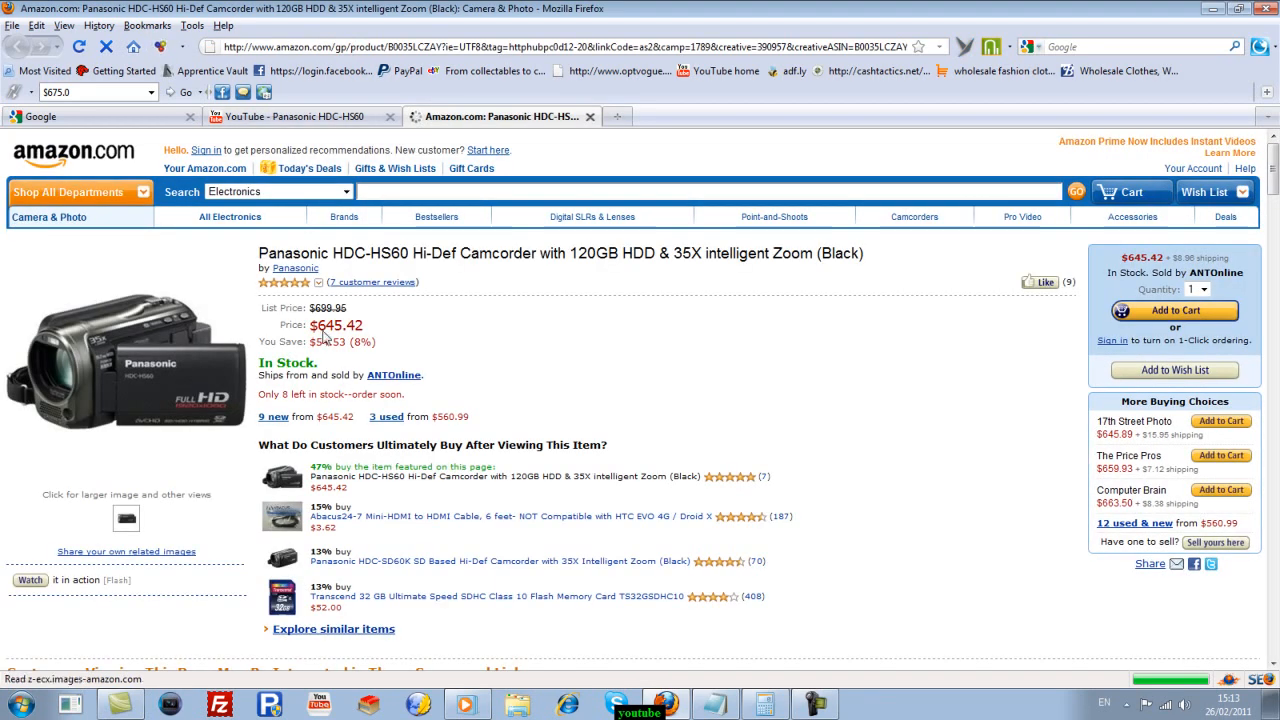
{"action": "left_click_drag", "start_coordinate": [314, 325], "coordinate": [341, 325]}
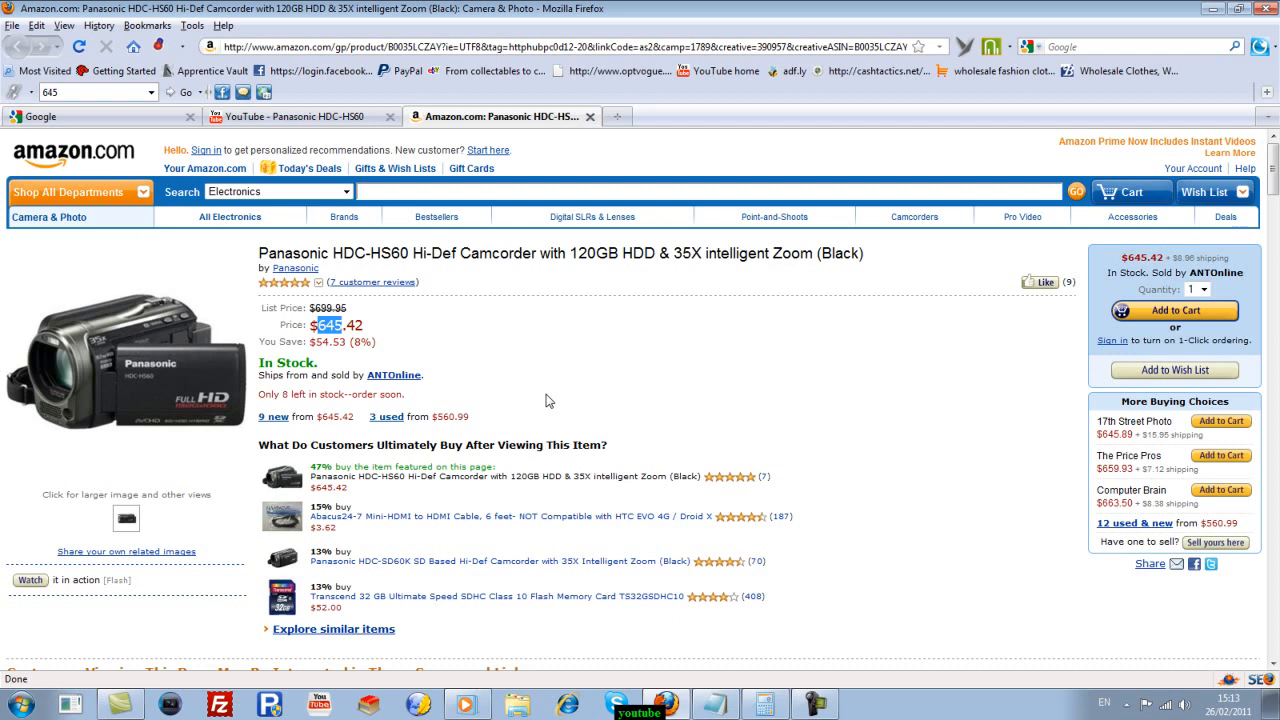
In Calculator, clear 2500 and work out 50 × 40 to get 2000.
{"action": "left_click", "coordinate": [768, 706]}
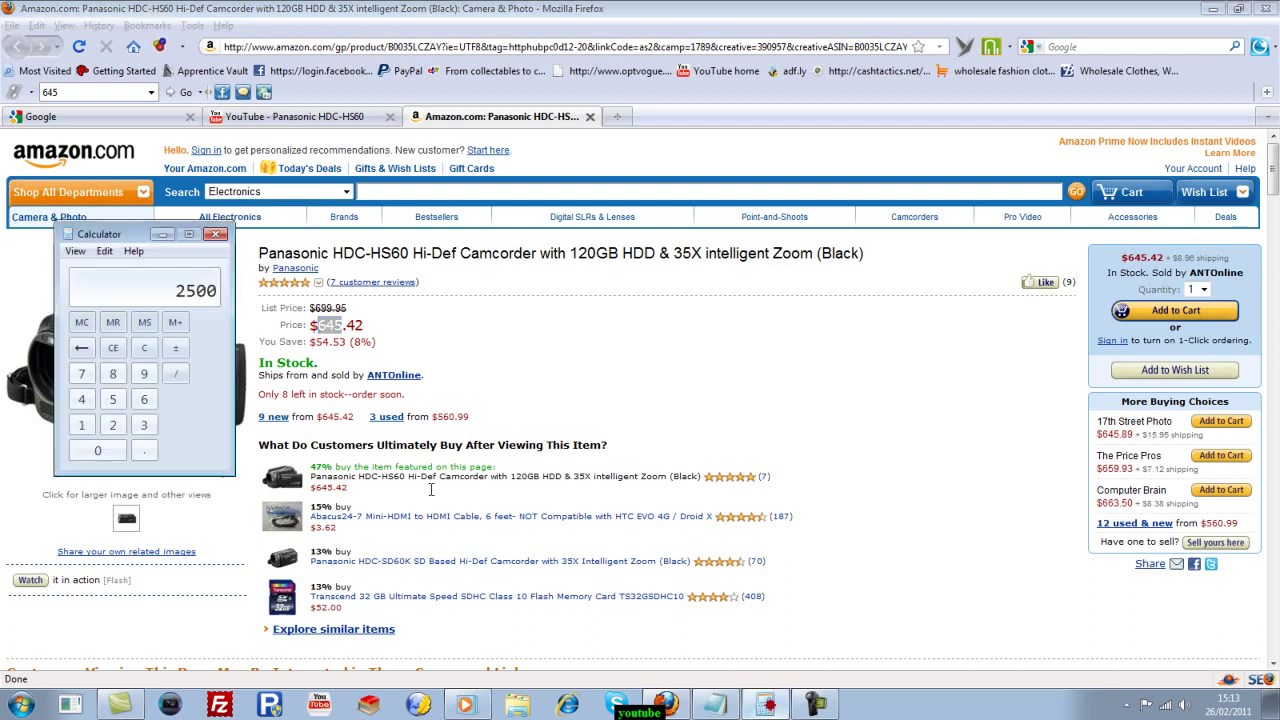
{"action": "left_click", "coordinate": [144, 348]}
{"action": "left_click", "coordinate": [112, 399]}
{"action": "left_click", "coordinate": [97, 450]}
{"action": "left_click", "coordinate": [175, 399]}
{"action": "left_click", "coordinate": [81, 399]}
{"action": "left_click", "coordinate": [97, 450]}
{"action": "left_click", "coordinate": [206, 437]}
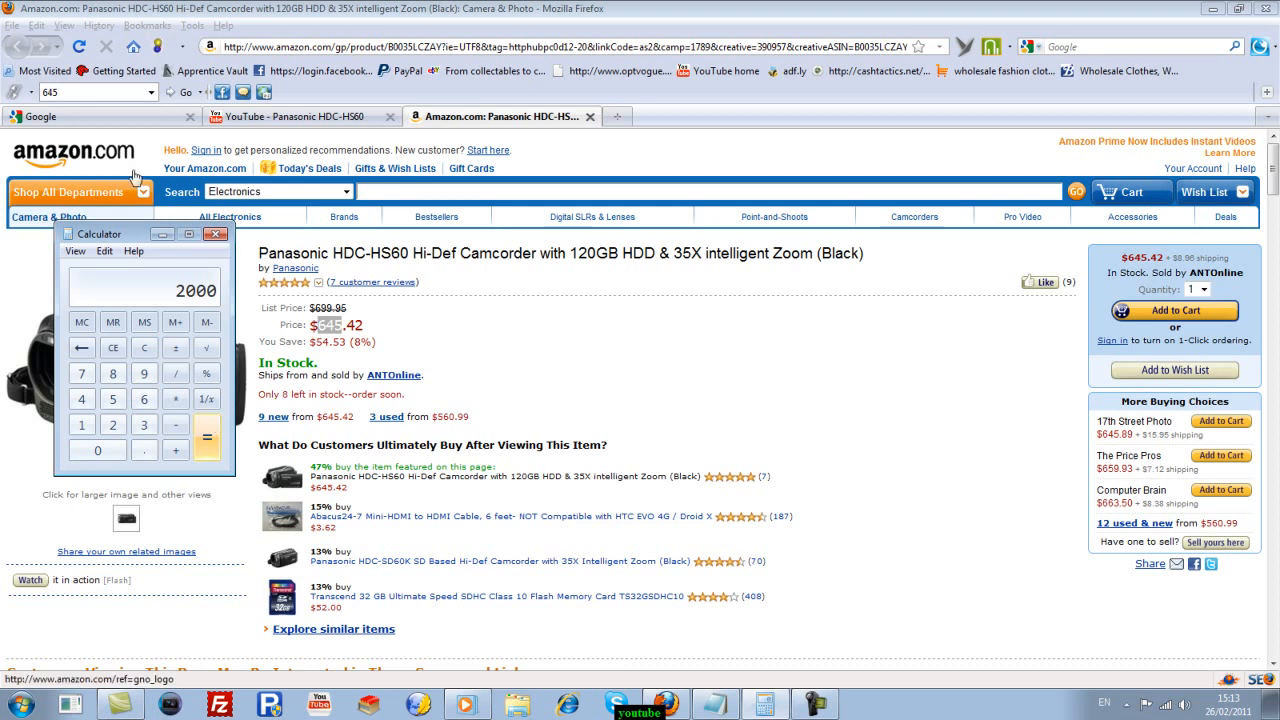
Minimize Calculator so the Panasonic HDC-HS60 Amazon page is fully visible.
{"action": "left_click", "coordinate": [166, 235]}
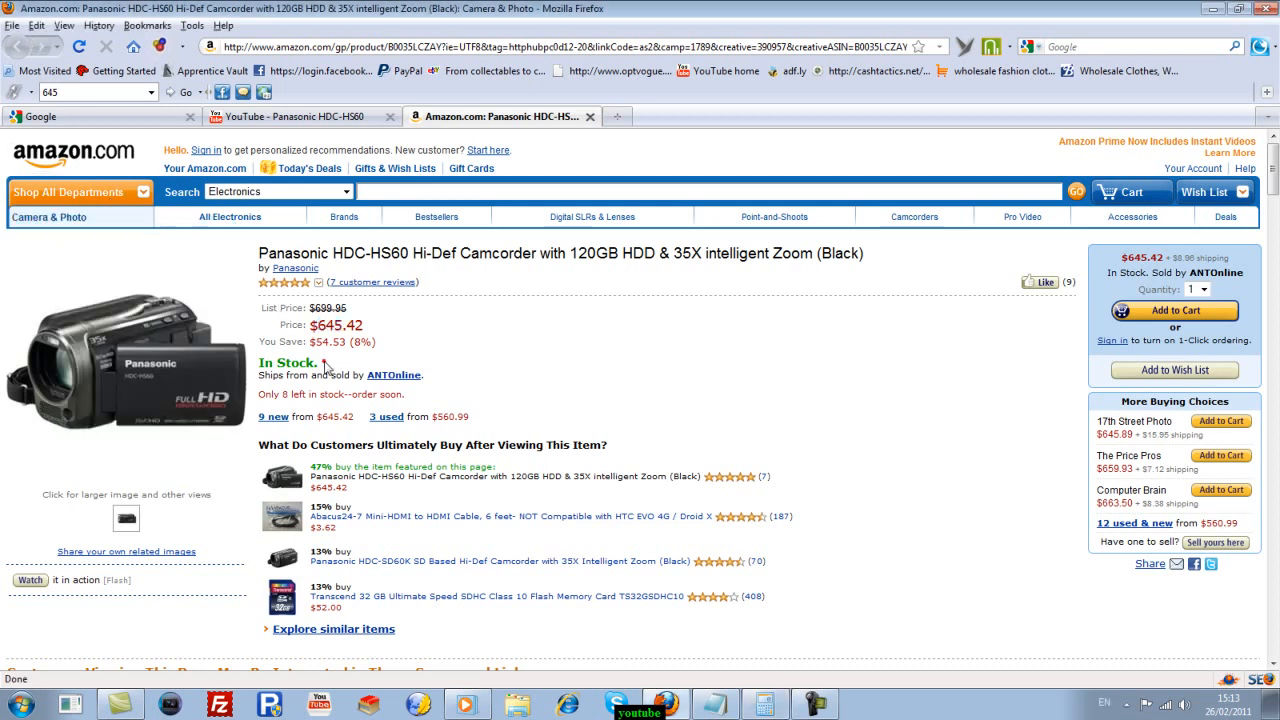